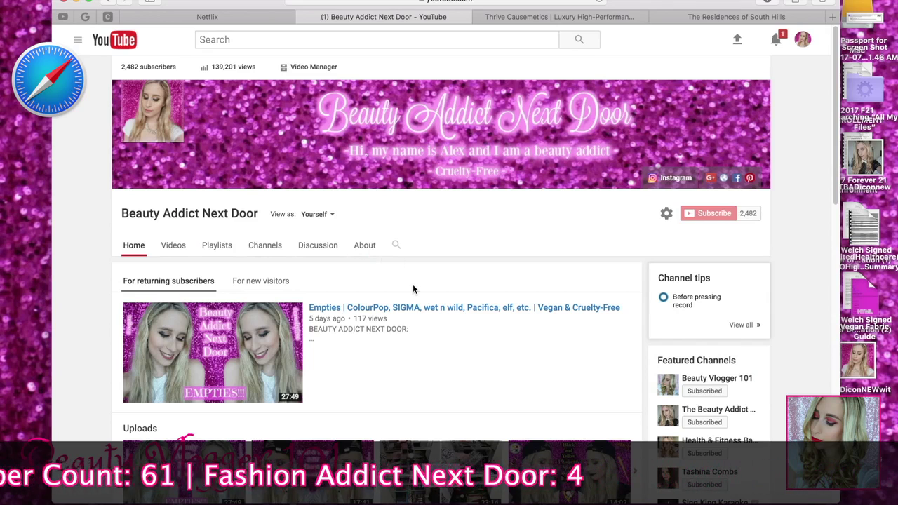
- Sign out of YouTube and reach Google's sign-in page via Use another account and More options
click(804, 42)
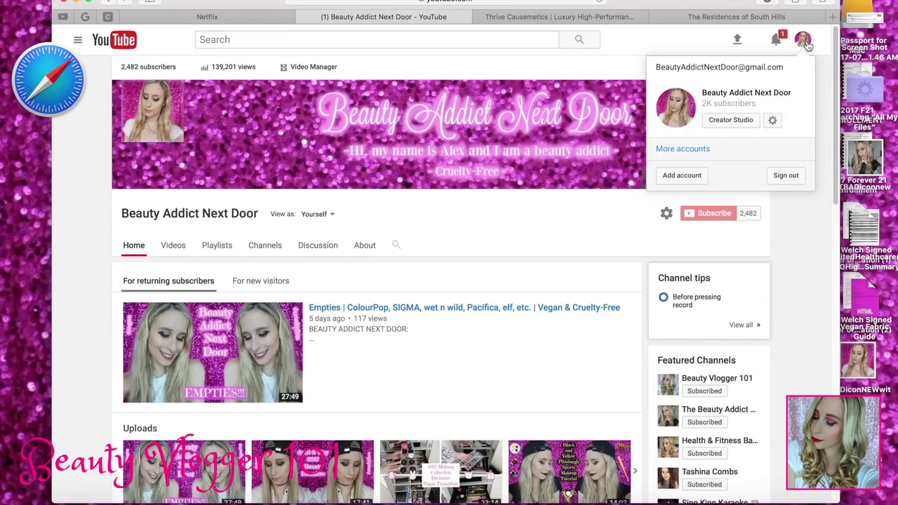
click(787, 176)
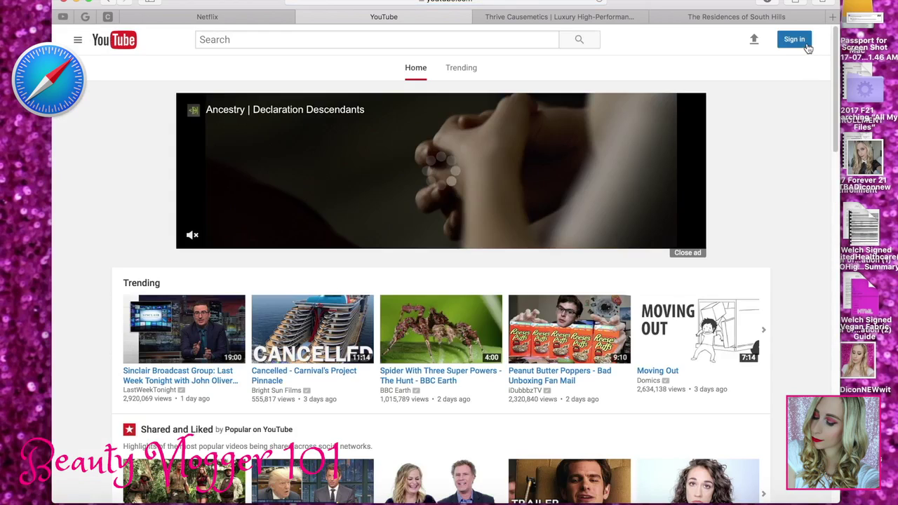
click(807, 46)
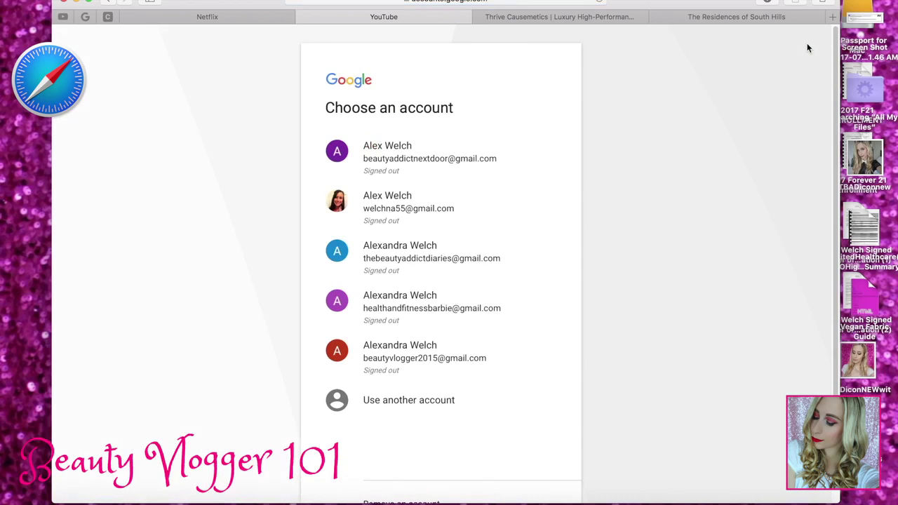
scroll(834, 168, down, 3)
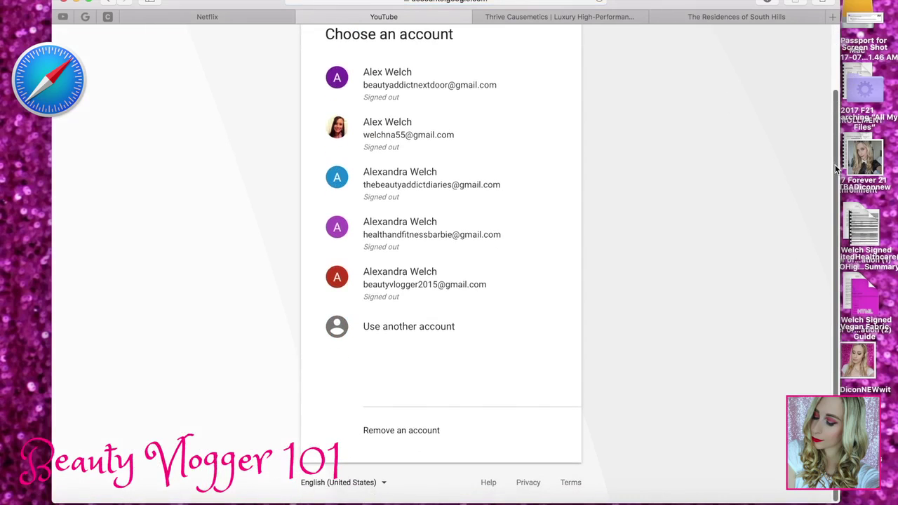
click(435, 329)
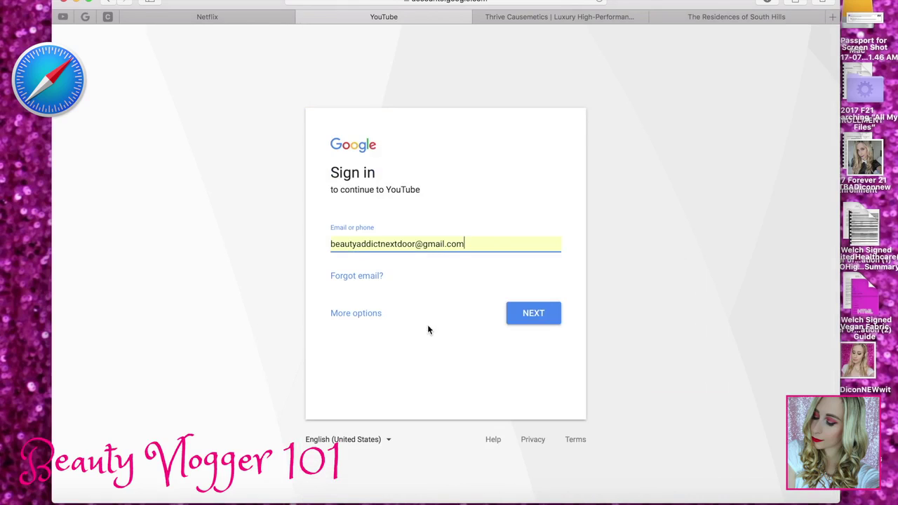
click(363, 319)
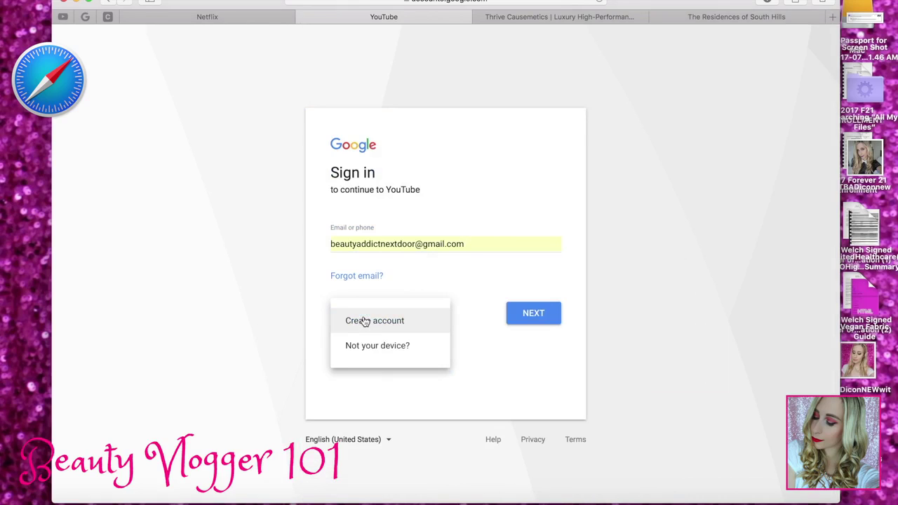
- Start a new Google account and enter the account holder's first and last name
click(373, 327)
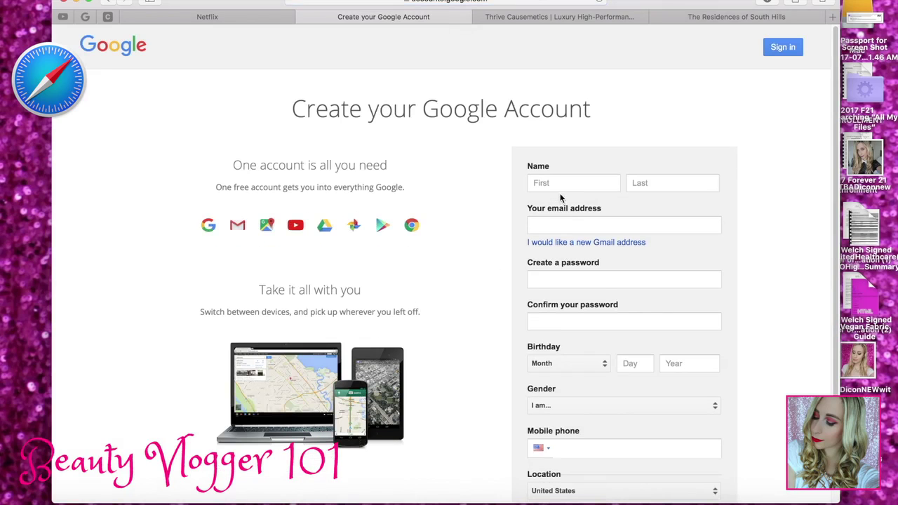
click(553, 184)
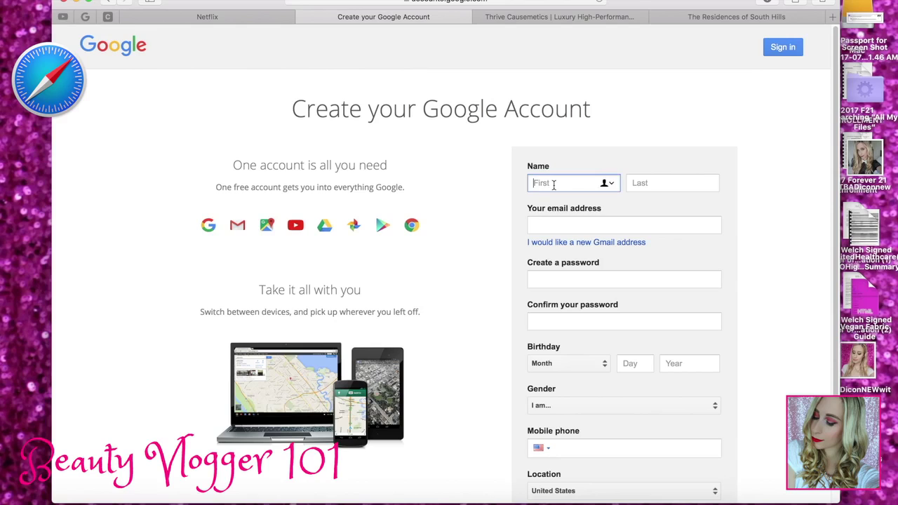
key(Tab)
key(Tab)
text(welc)
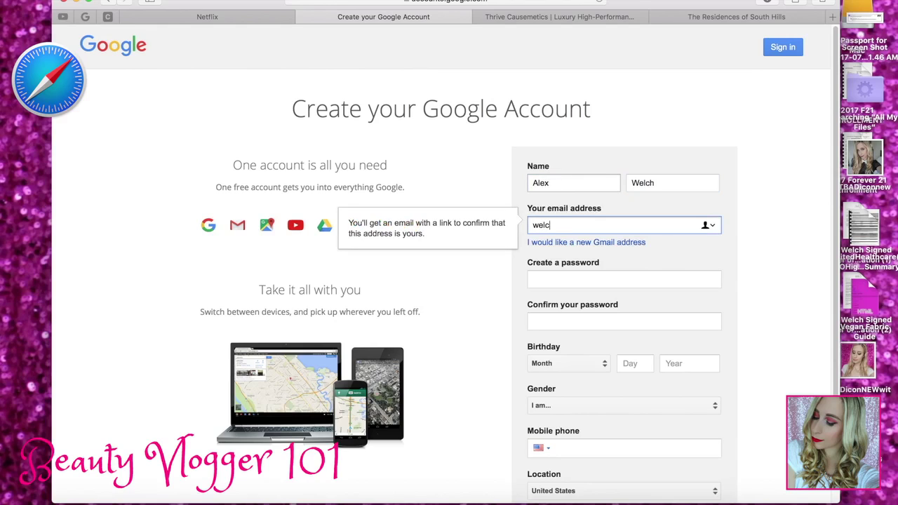
key(Tab)
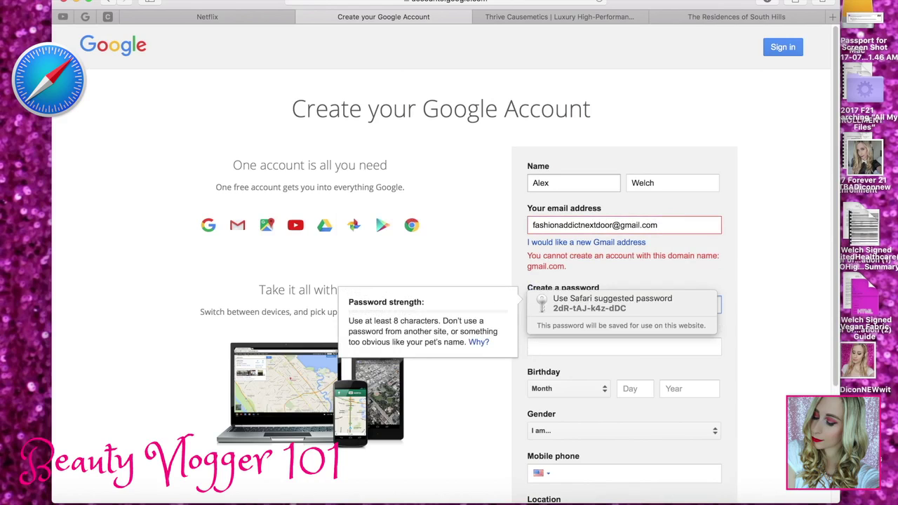
click(676, 224)
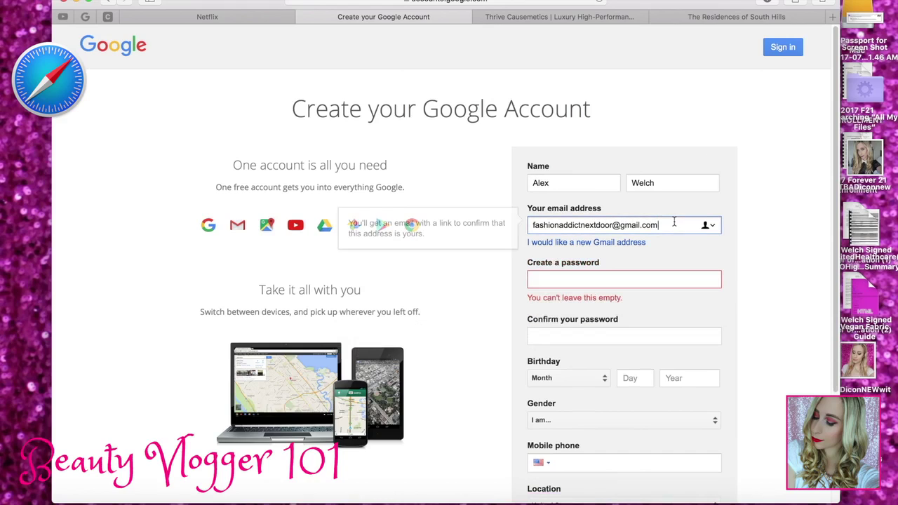
drag(676, 224, 613, 224)
key(BackSpace)
key(Tab)
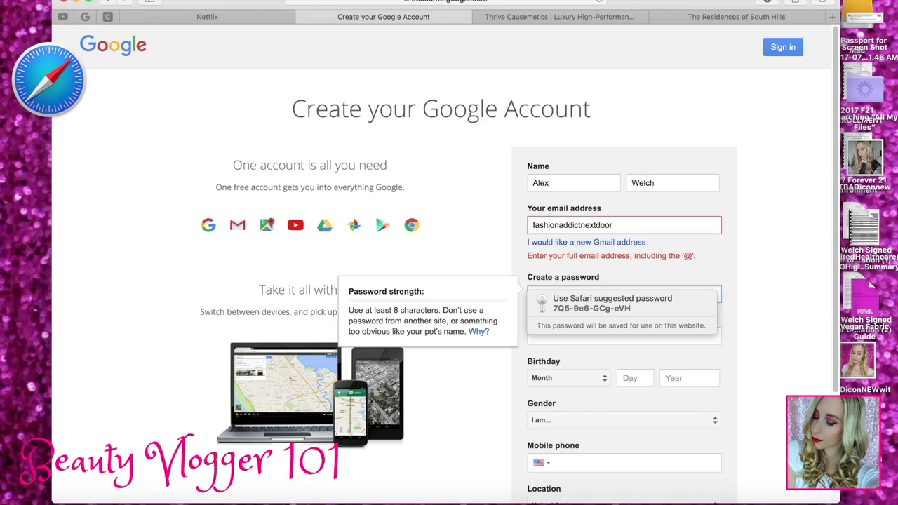
click(674, 227)
text(#)
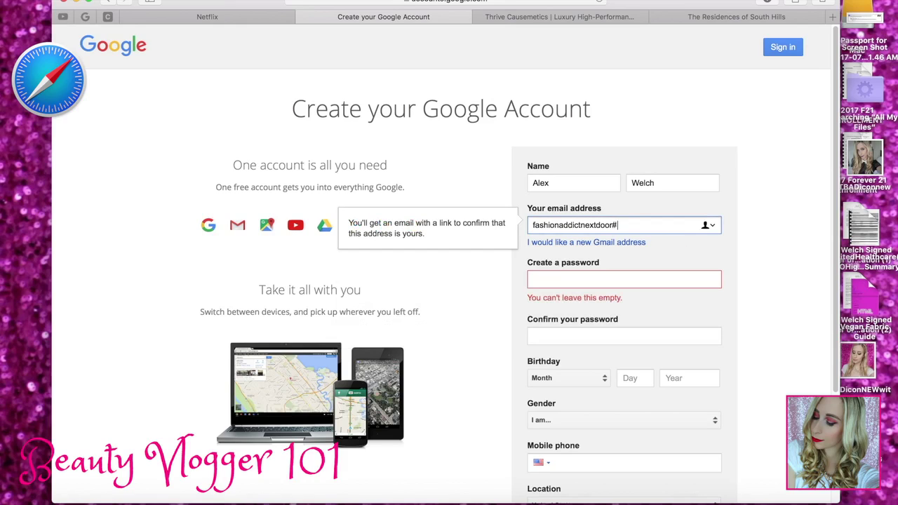
text(@gmail)
text(.com)
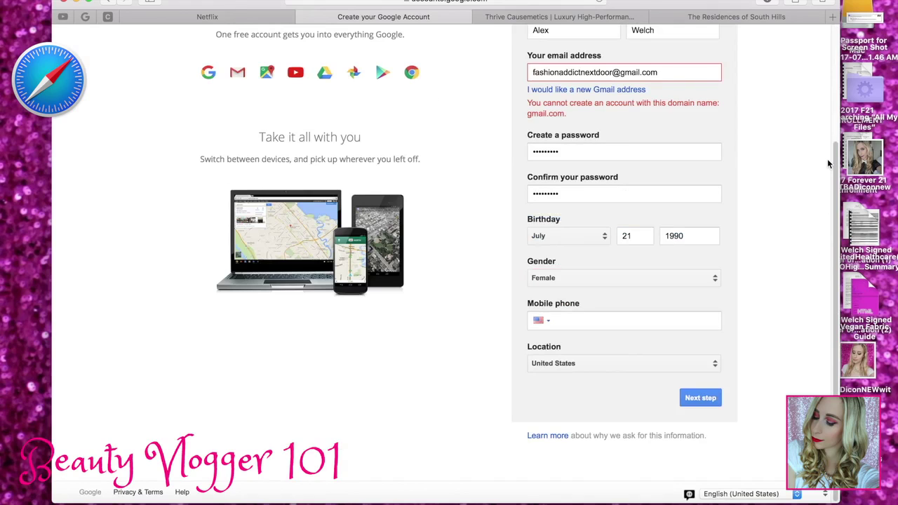
scroll(827, 162, up, 5)
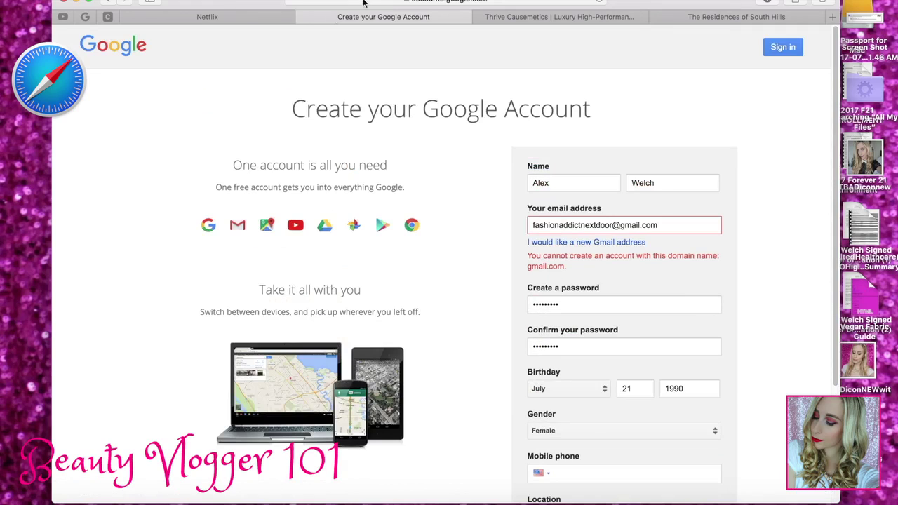
- Fill in the first and last name and the chosen username on the new form
click(304, 17)
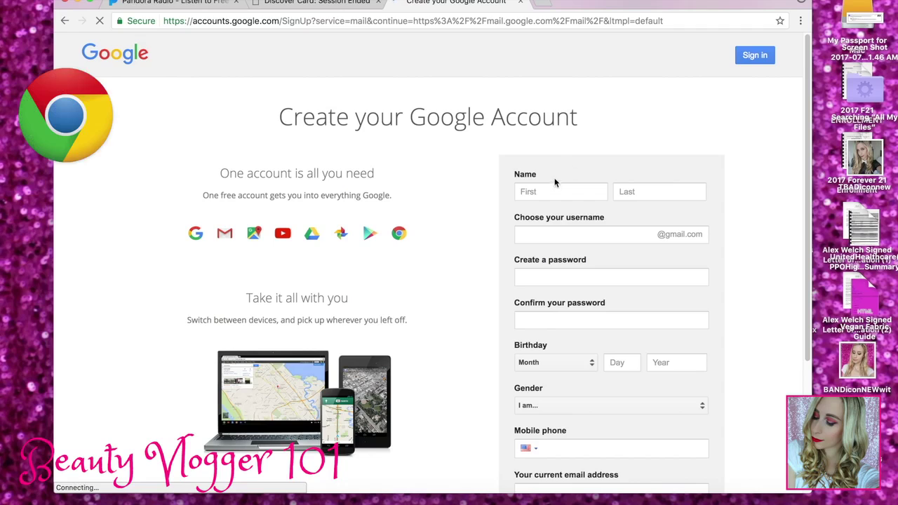
key(Tab)
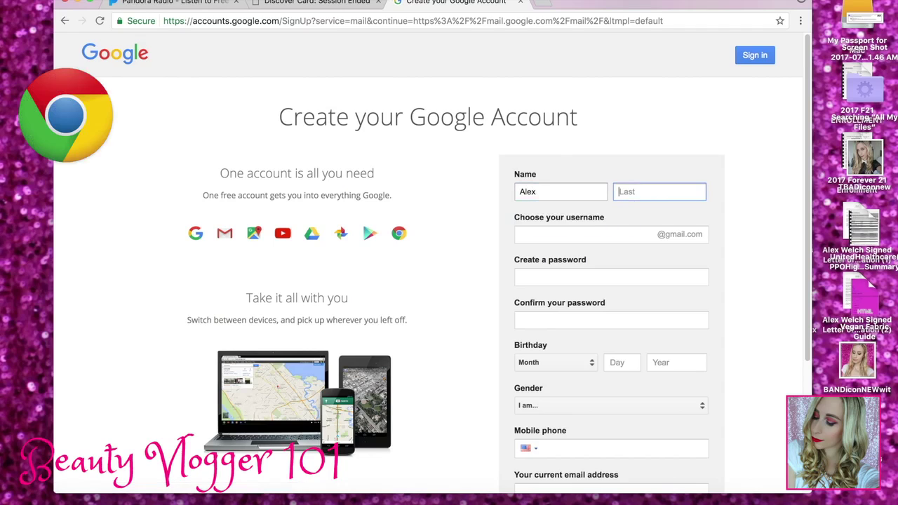
key(Tab)
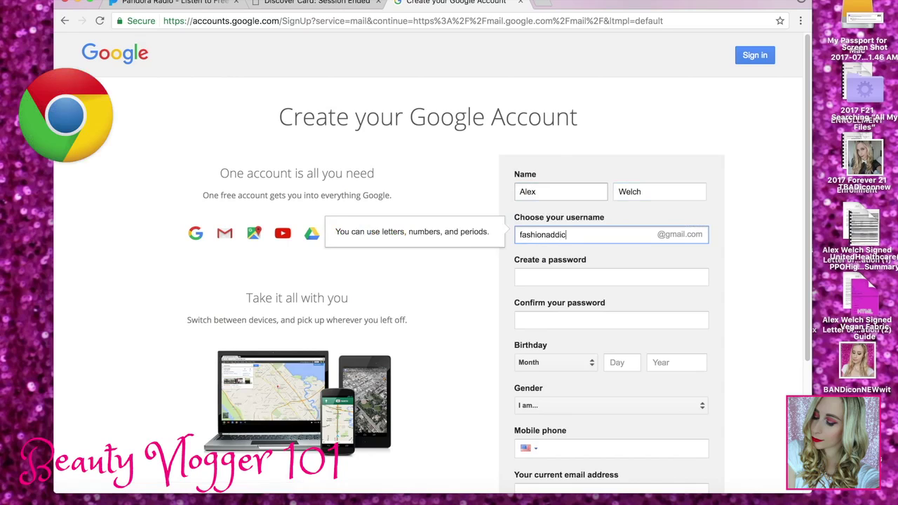
- Enter the account password and its confirmation
click(610, 277)
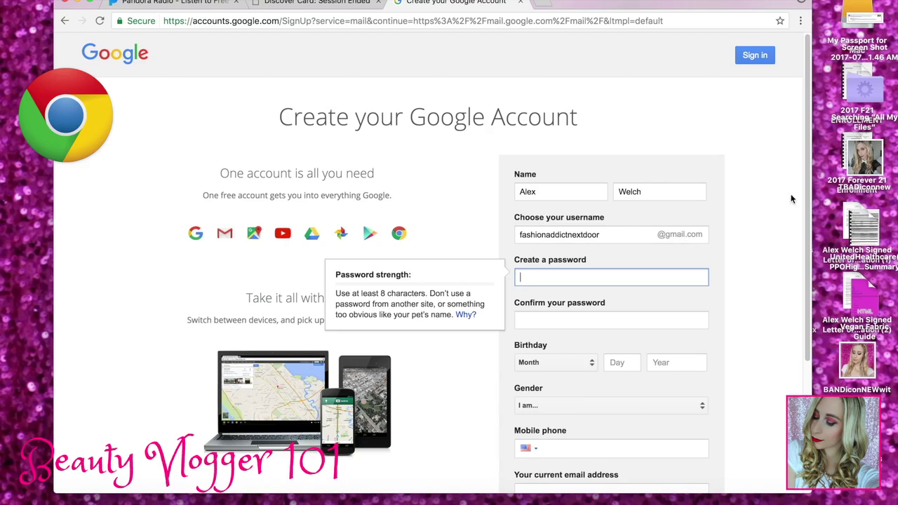
drag(808, 193, 808, 258)
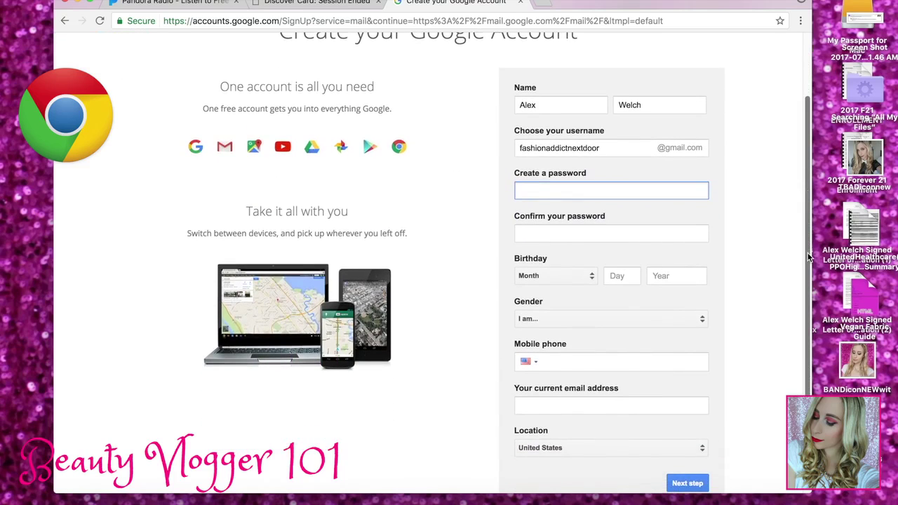
text(*********)
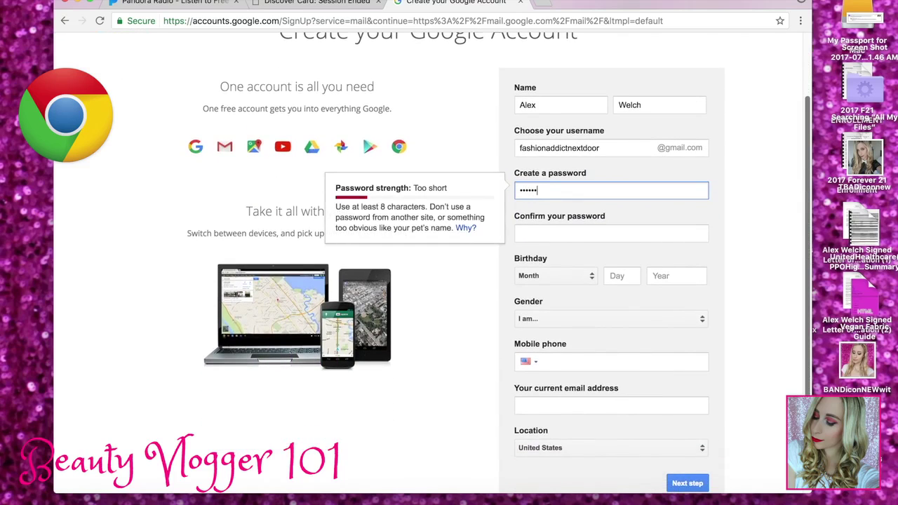
key(Tab)
text(*********)
- Set the birthday to June 21, 1990 and the gender to Female
key(Tab)
text(june)
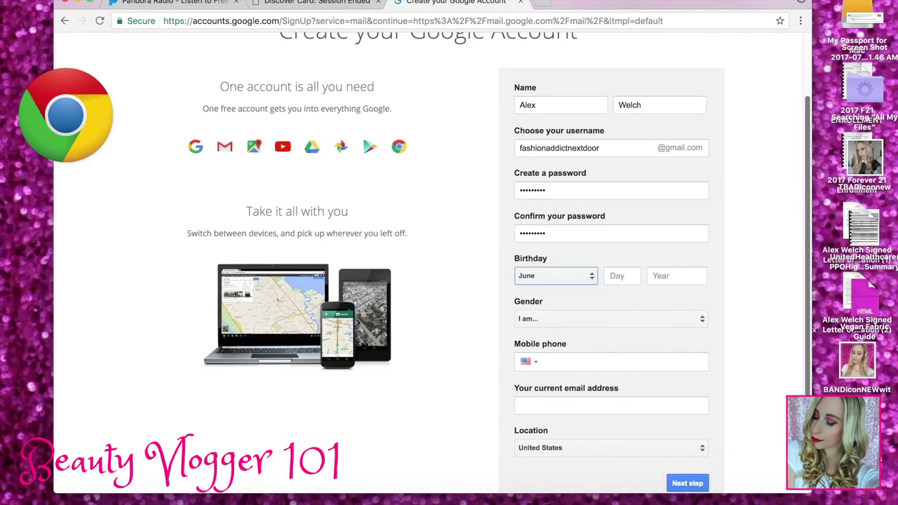
key(Tab)
text(21)
key(Tab)
text(1990)
key(Tab)
key(f)
key(Tab)
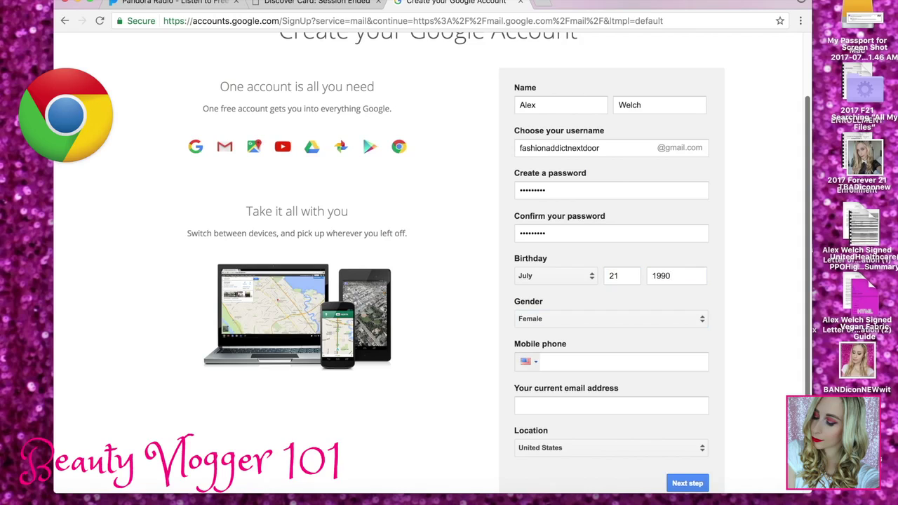
- Add the current recovery email address and submit the sign-up form
click(681, 360)
click(639, 401)
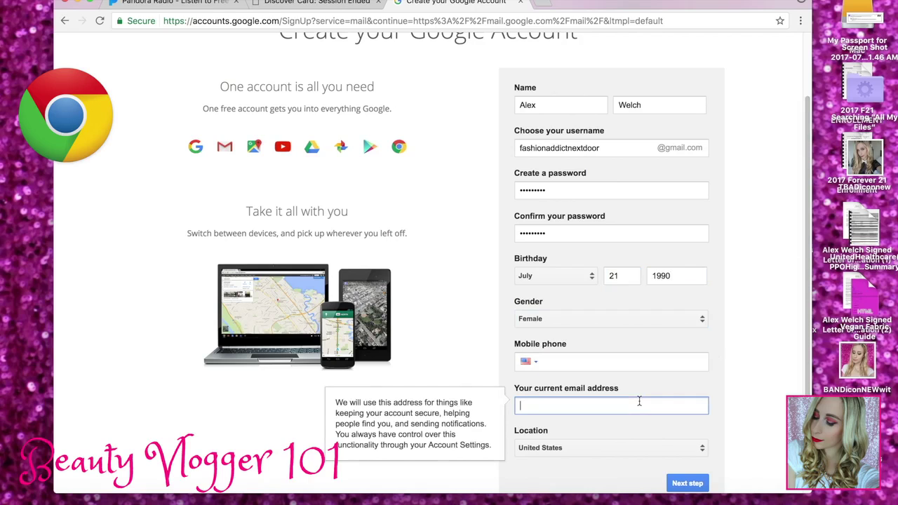
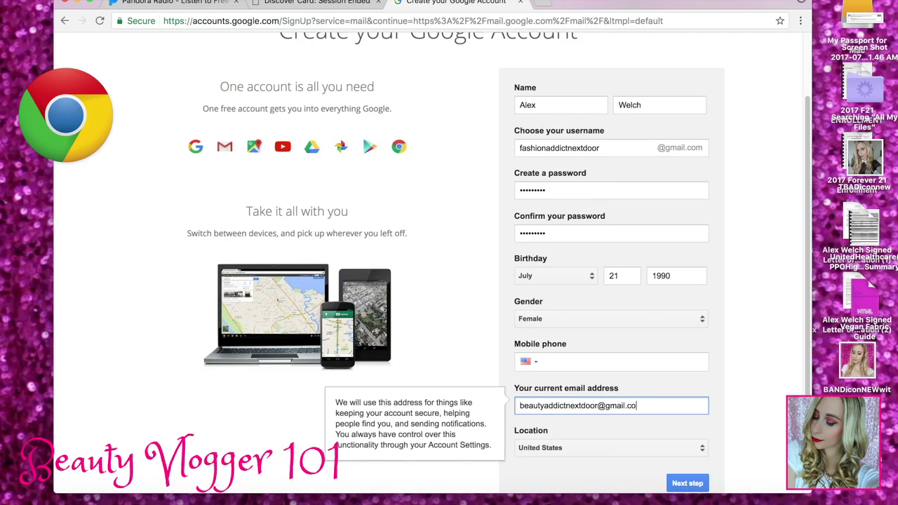
scroll(806, 390, down, 3)
click(699, 404)
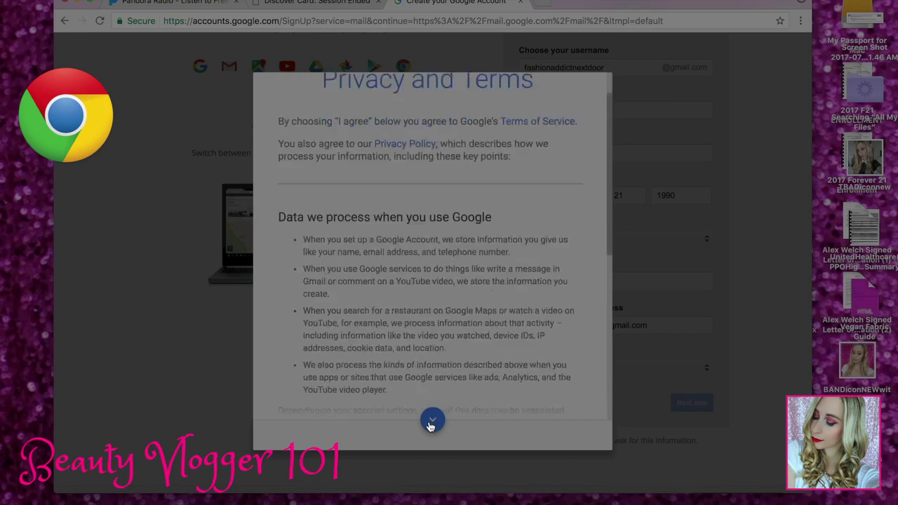
- Accept Google's privacy terms and continue to the new Gmail inbox
click(431, 421)
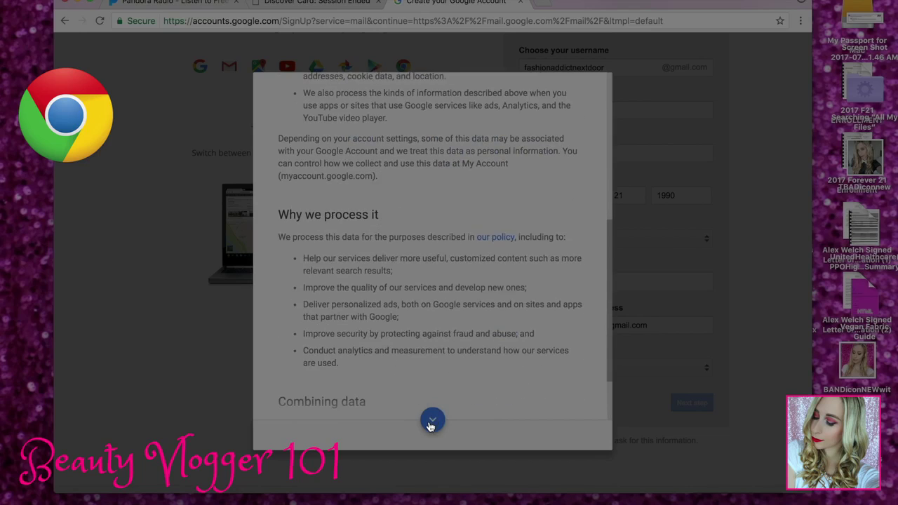
click(431, 421)
click(569, 435)
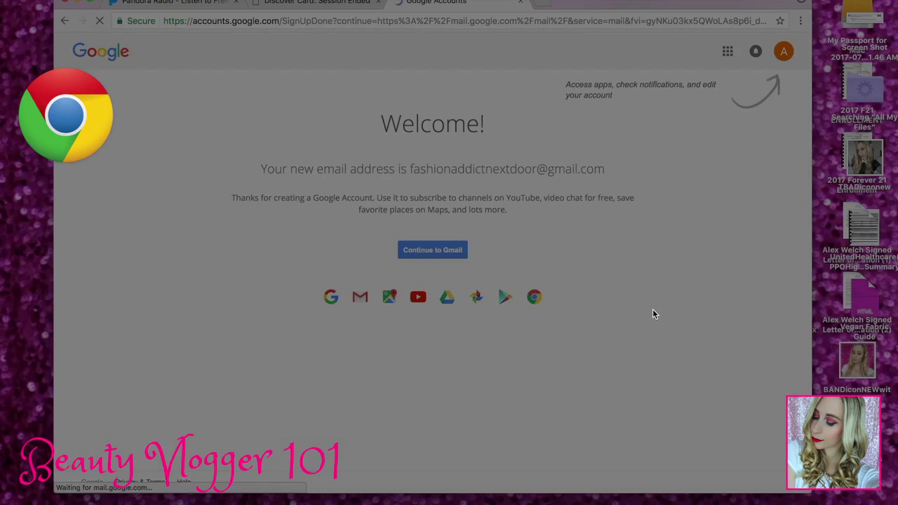
key(XF86MonBrightnessUp)
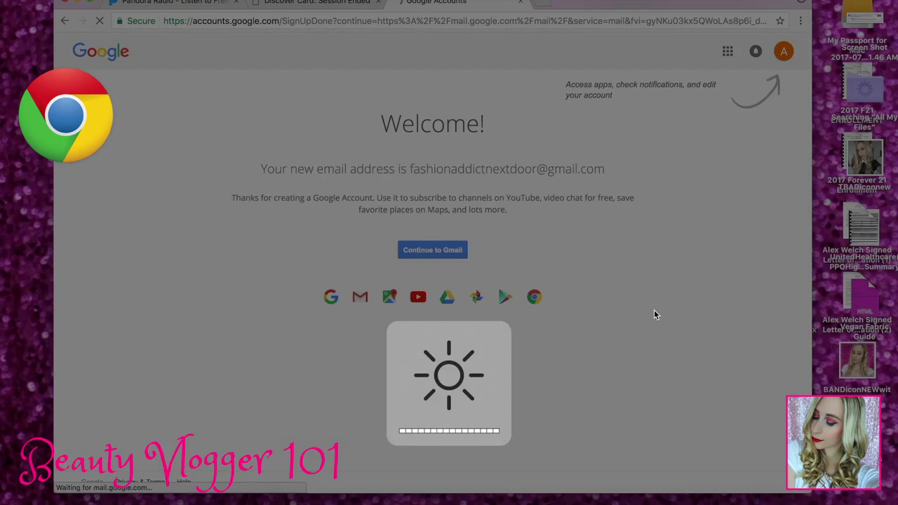
click(444, 251)
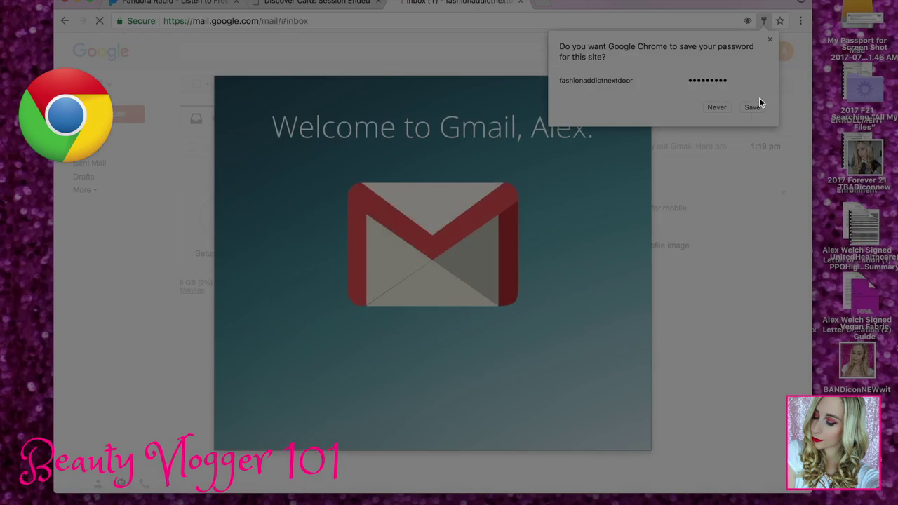
- Save the new password in the browser and close the Gmail welcome tour
click(750, 107)
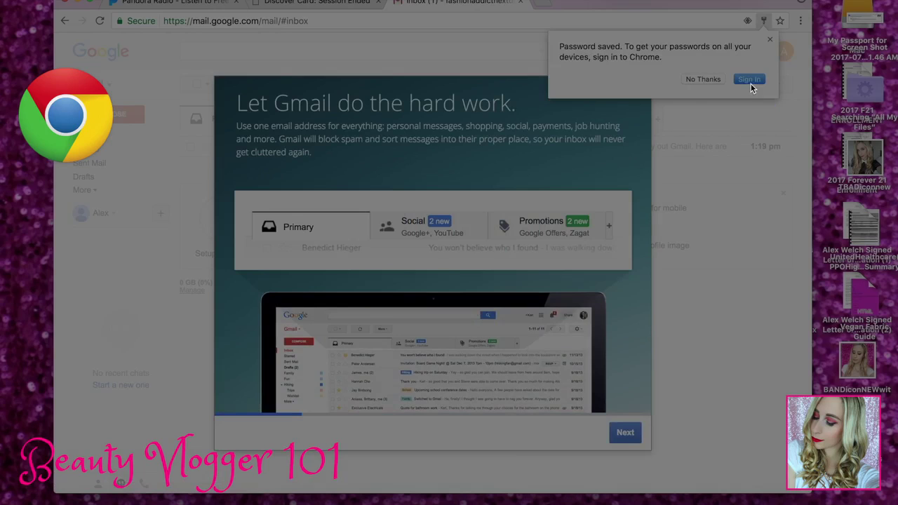
click(770, 39)
click(641, 91)
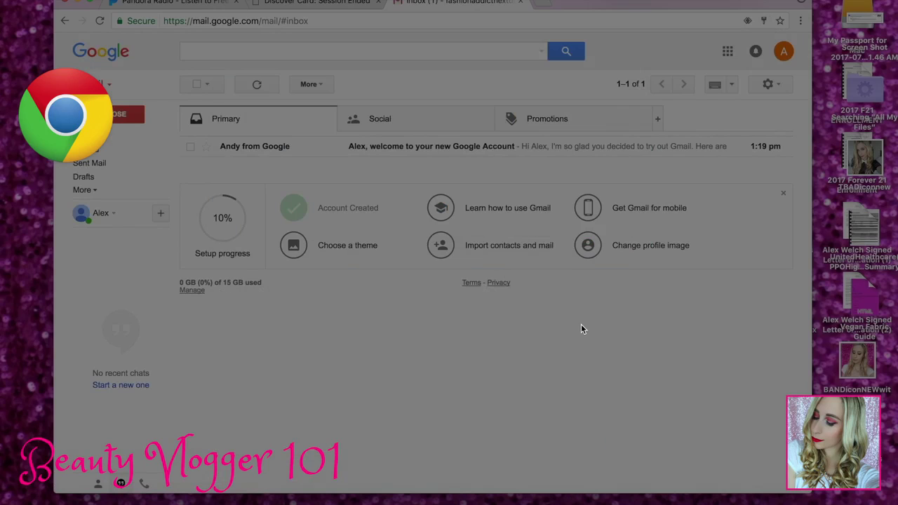
key(XF86MonBrightnessUp)
drag(626, 3, 658, 3)
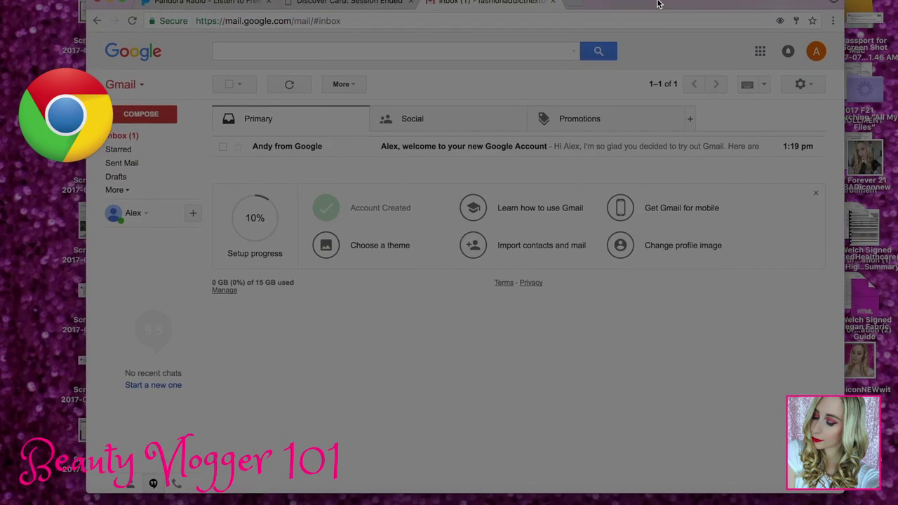
click(816, 52)
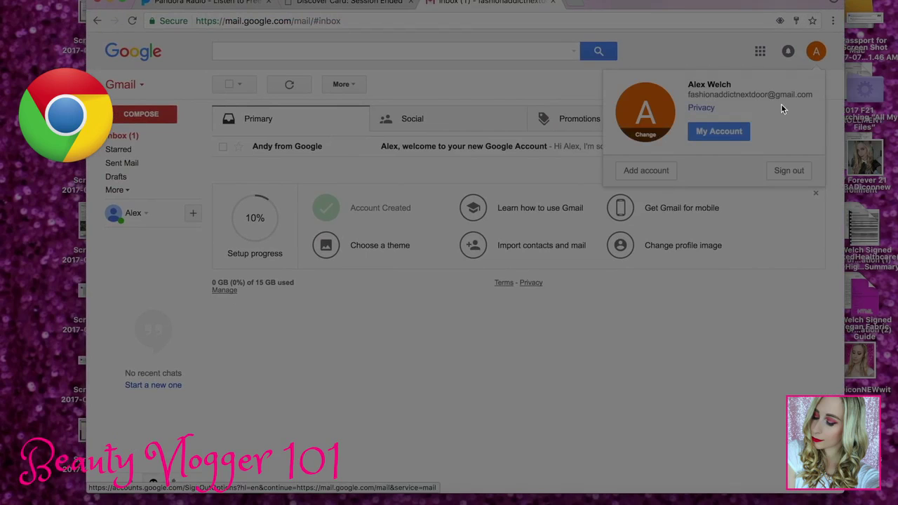
click(469, 65)
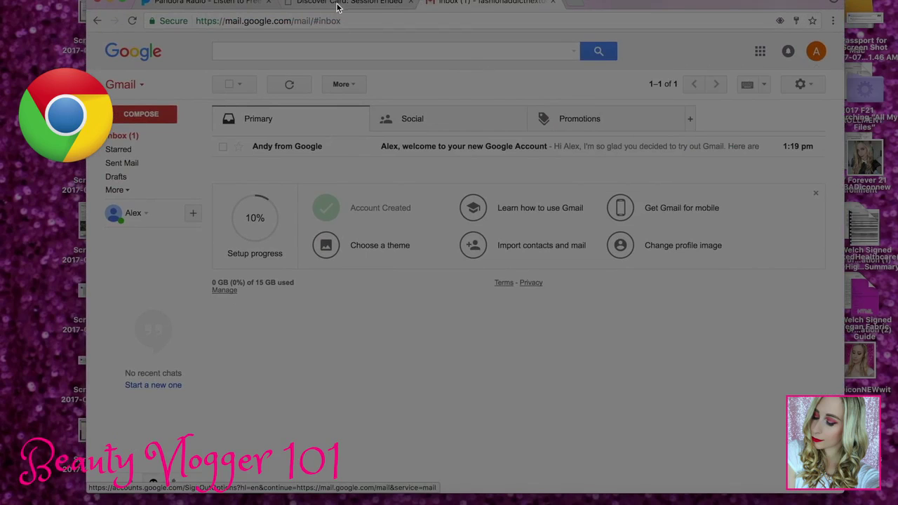
click(339, 10)
click(472, 3)
- Search the web for youtube from the address bar
click(439, 26)
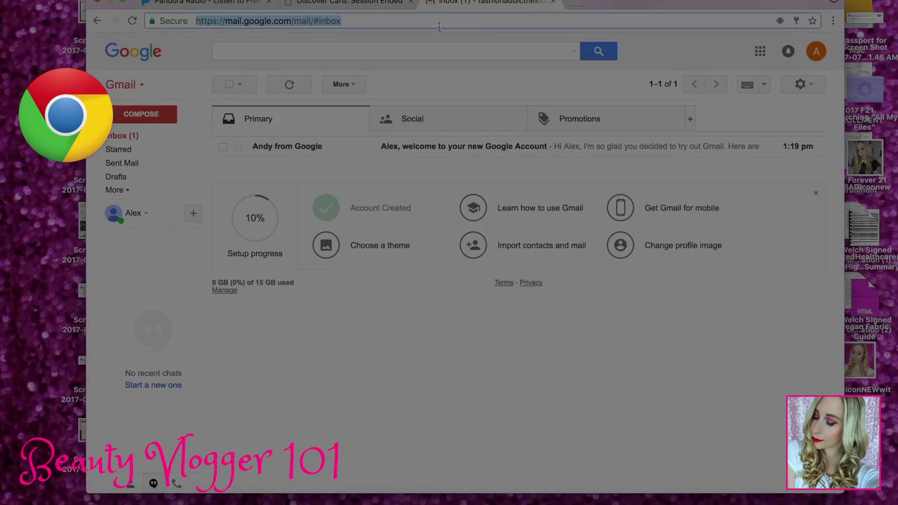
text(yotu)
key(BackSpace)
key(BackSpace)
text(utu)
key(Return)
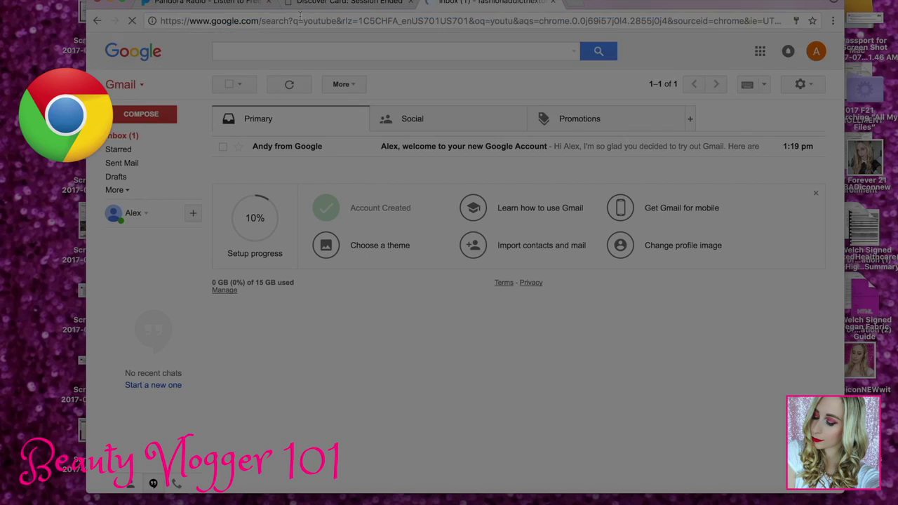
- Allow YouTube notifications, dismiss the banner, and start a channel from Creator Studio
click(410, 2)
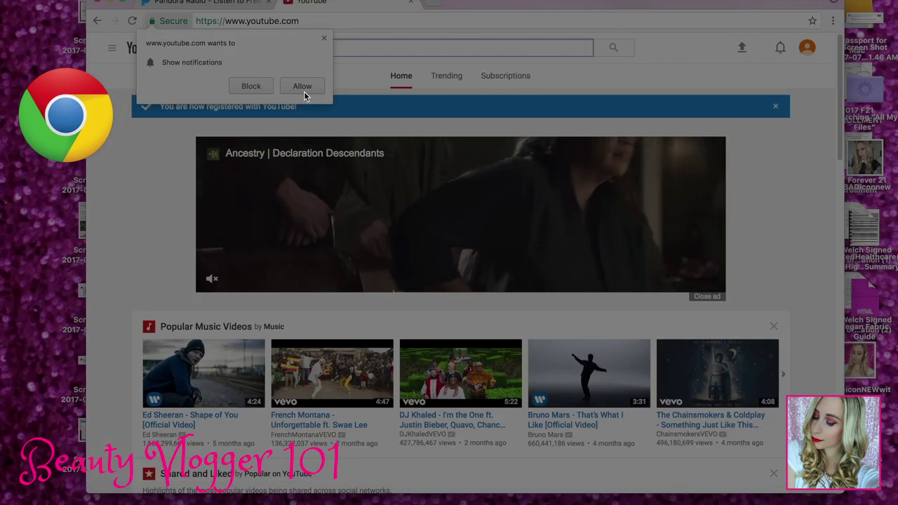
click(303, 89)
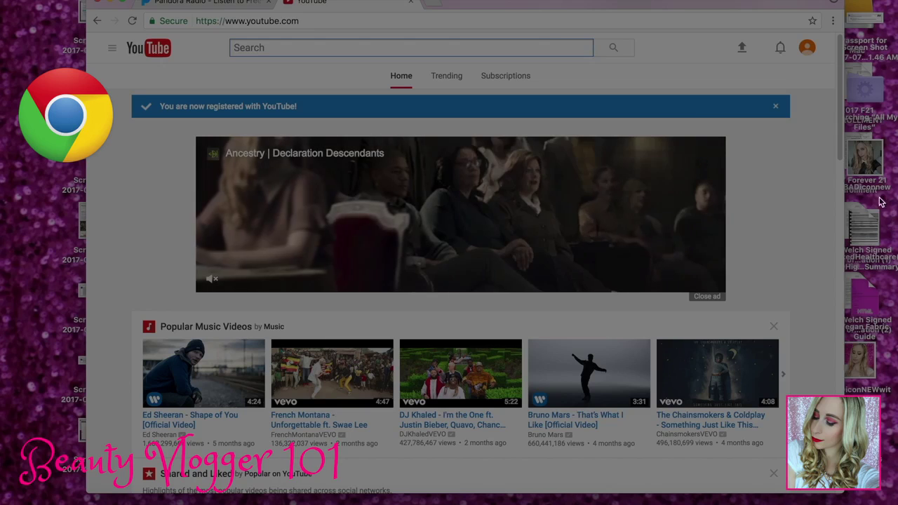
click(775, 106)
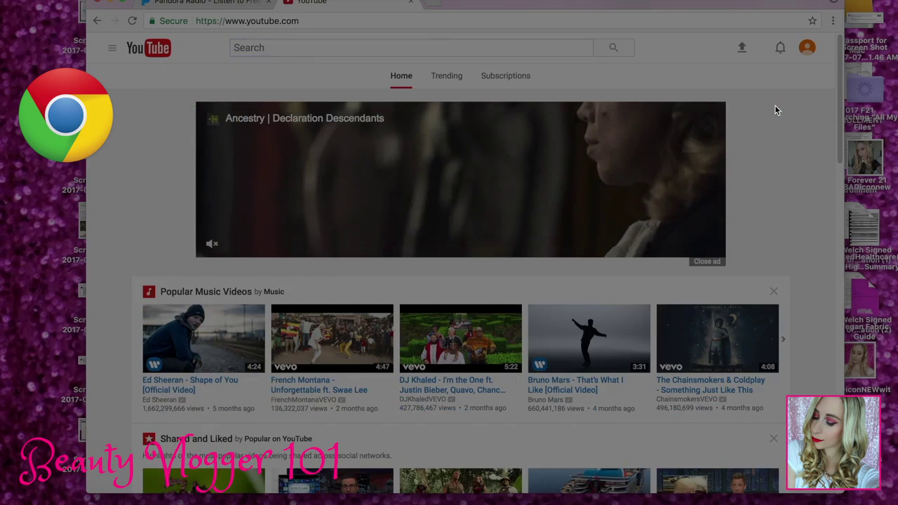
click(806, 50)
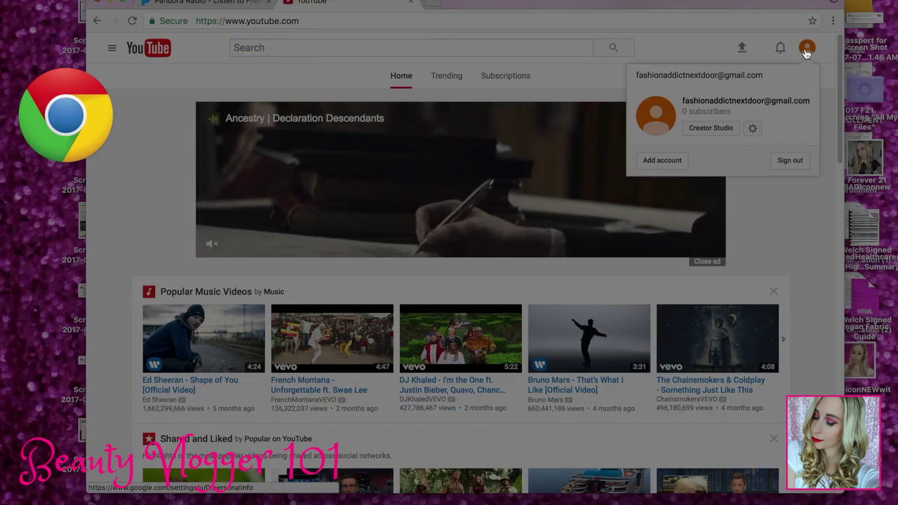
click(726, 133)
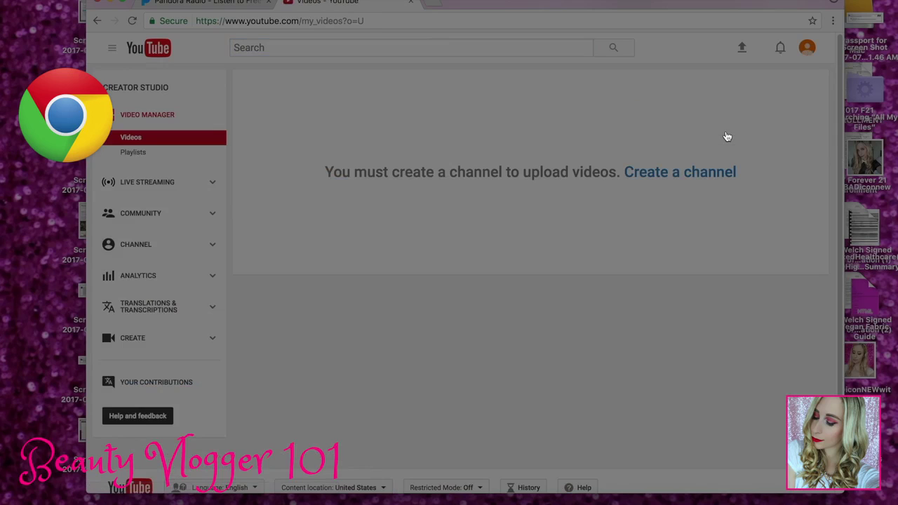
click(705, 171)
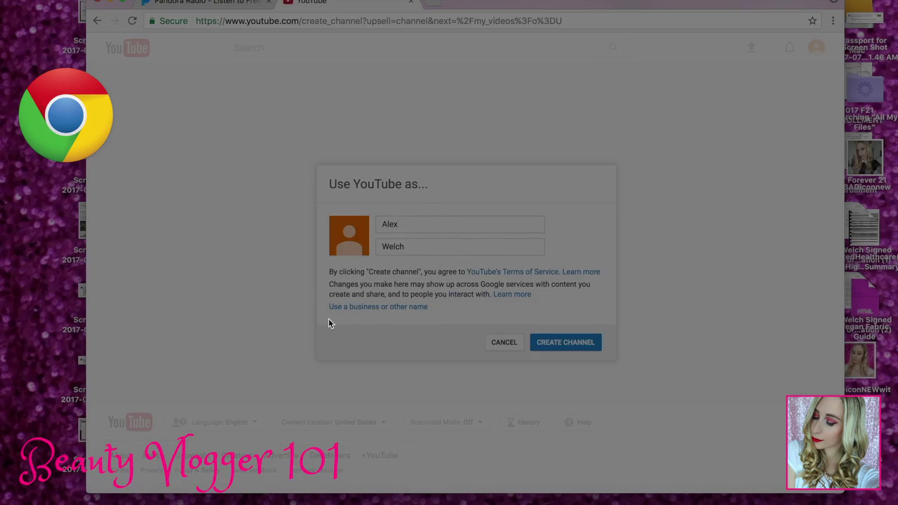
- Create a Brand Account channel named 'Fashion Addict Next Door'
click(412, 308)
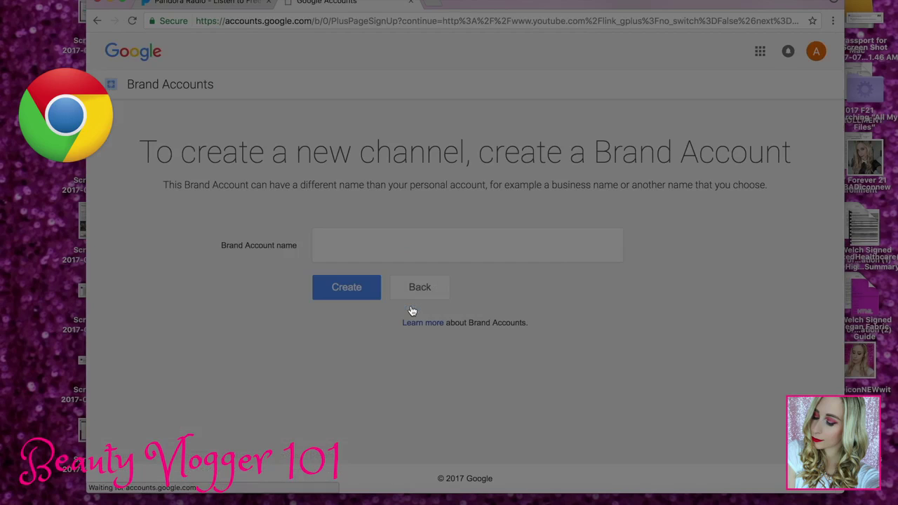
click(373, 251)
text(Fash)
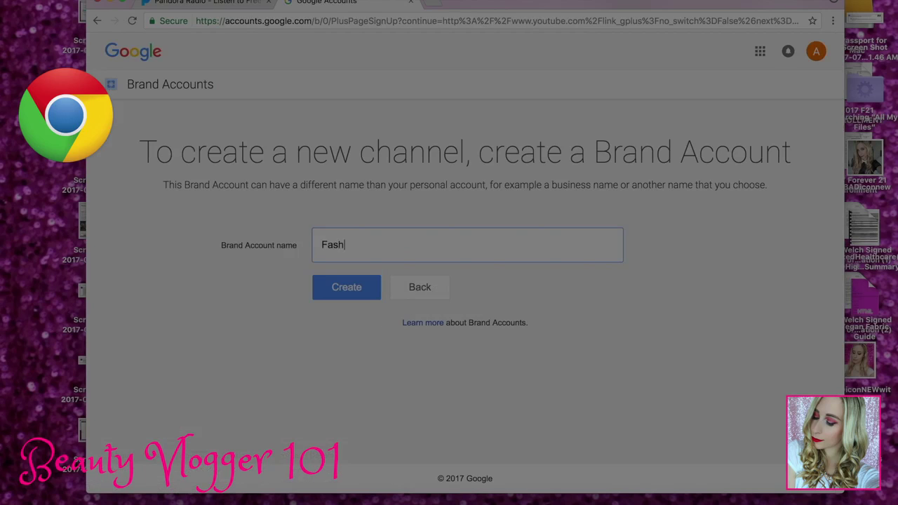
text(ion Addict Next Door)
click(361, 293)
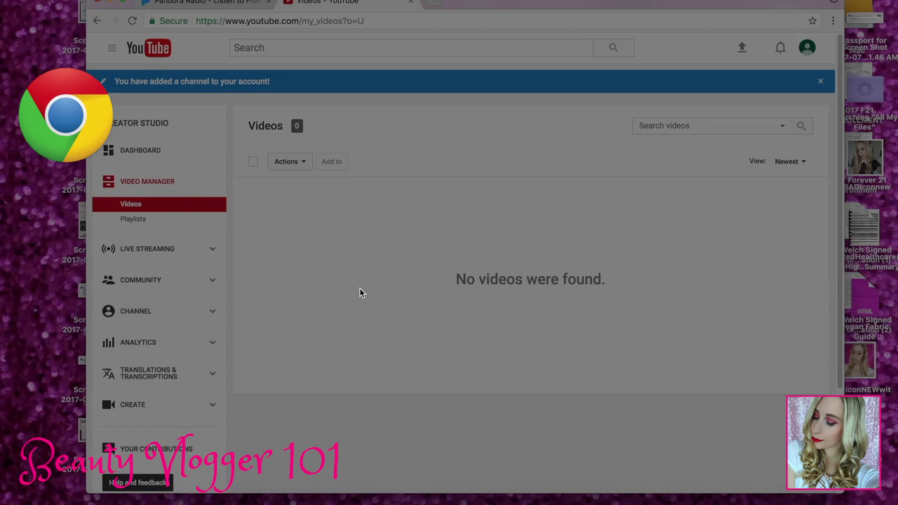
- Check the channel's Video Manager, which lists no videos yet
key(super+Tab)
click(34, 10)
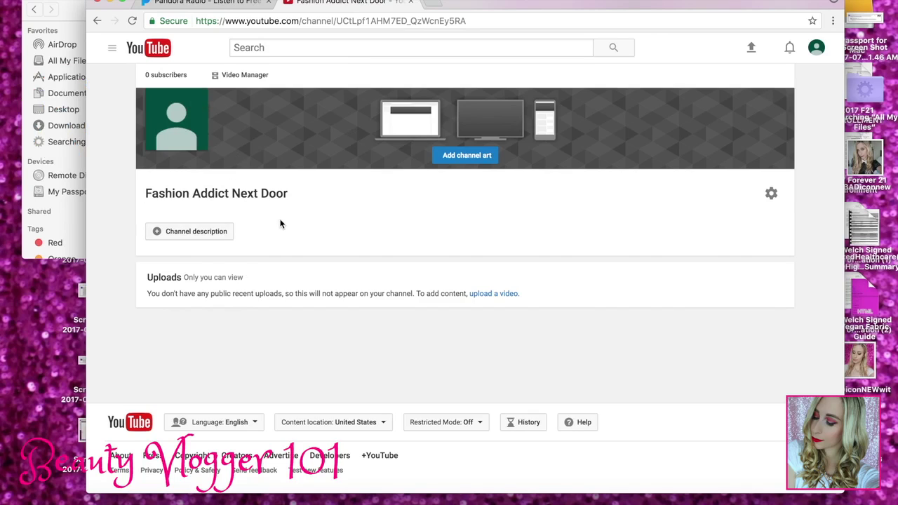
click(250, 76)
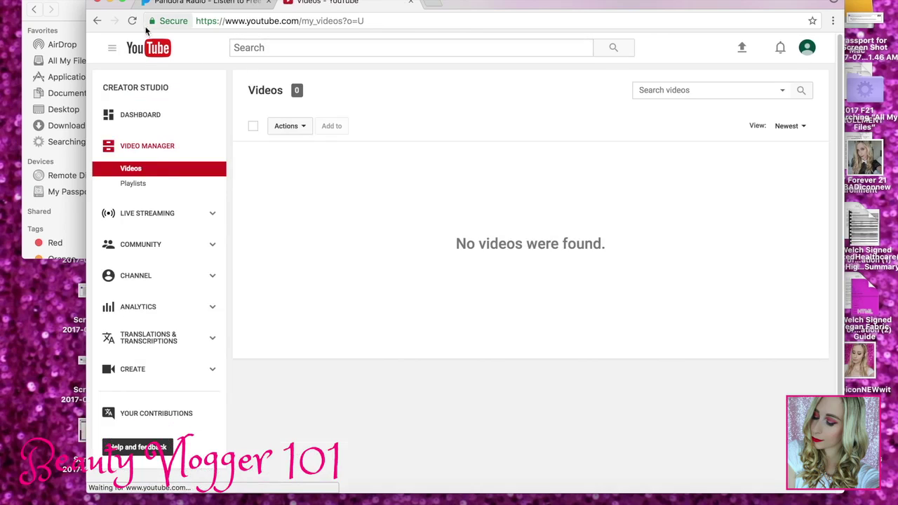
key(super+bracketleft)
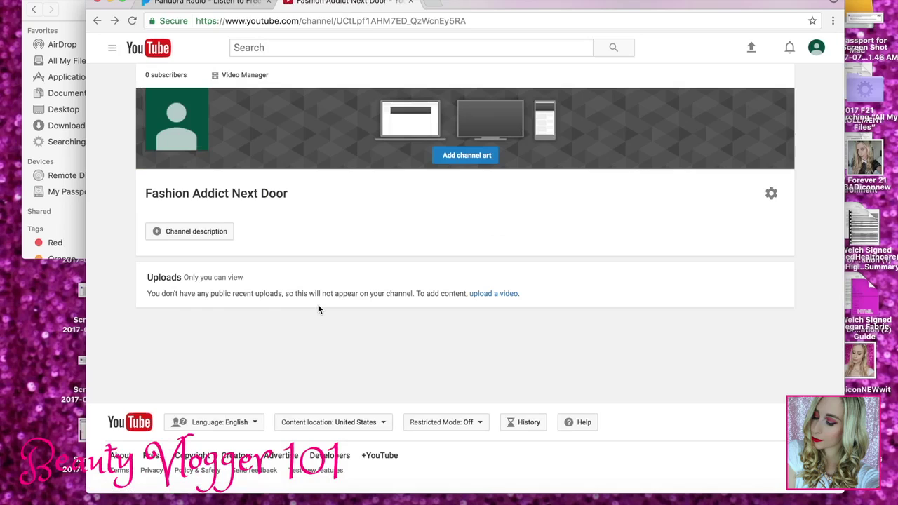